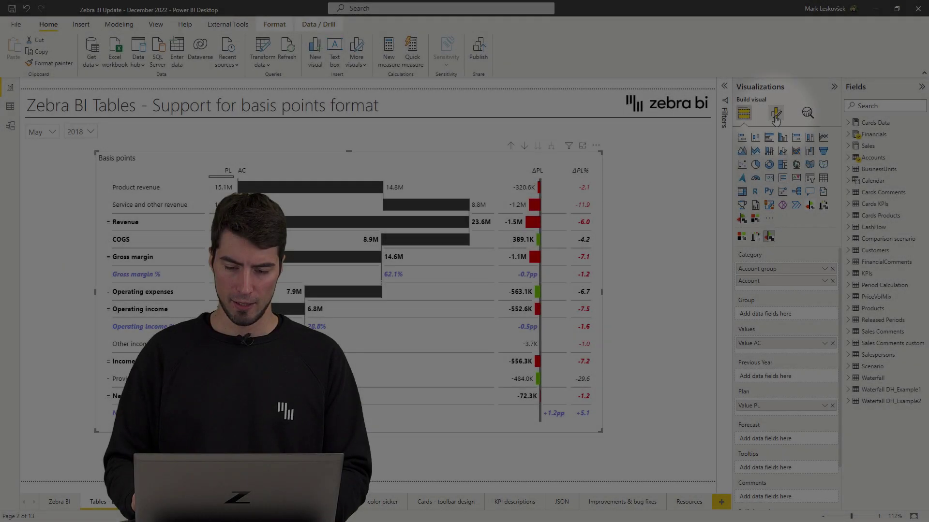
In the table's data labels, use basis points format labelled 'bps' and suppress relative variance.
left_click(775, 115)
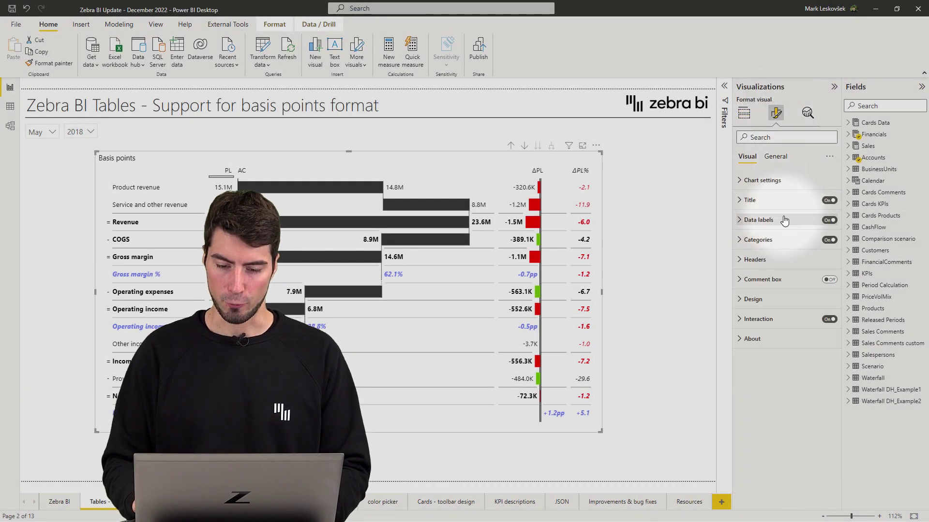
left_click(784, 220)
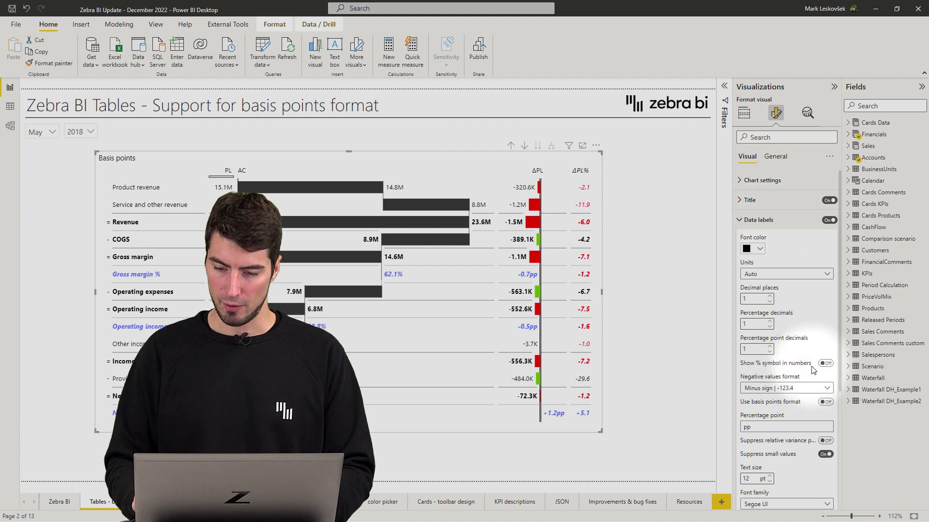
left_click(822, 404)
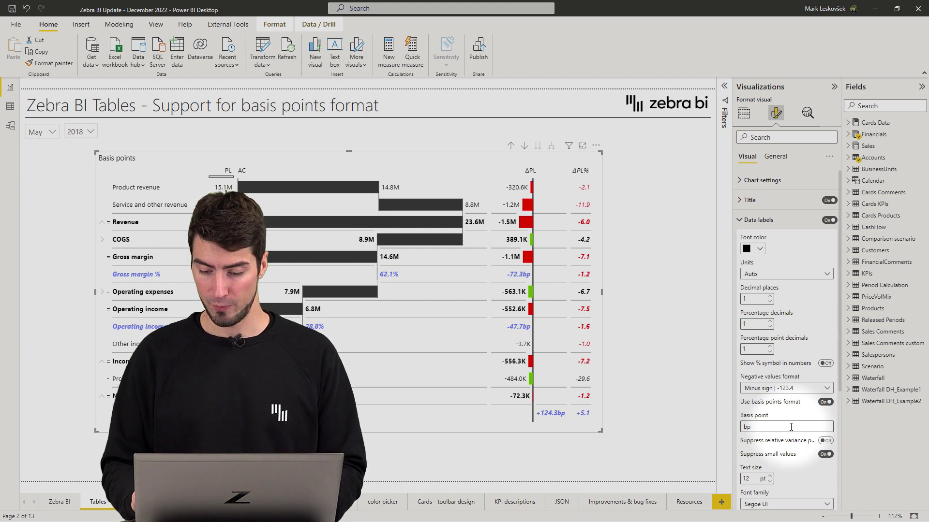
key("Return")
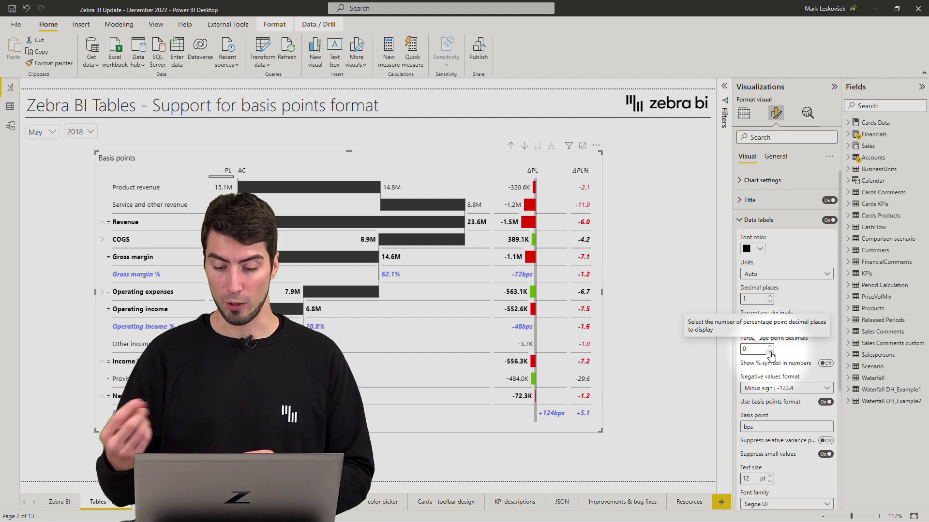
left_click(826, 441)
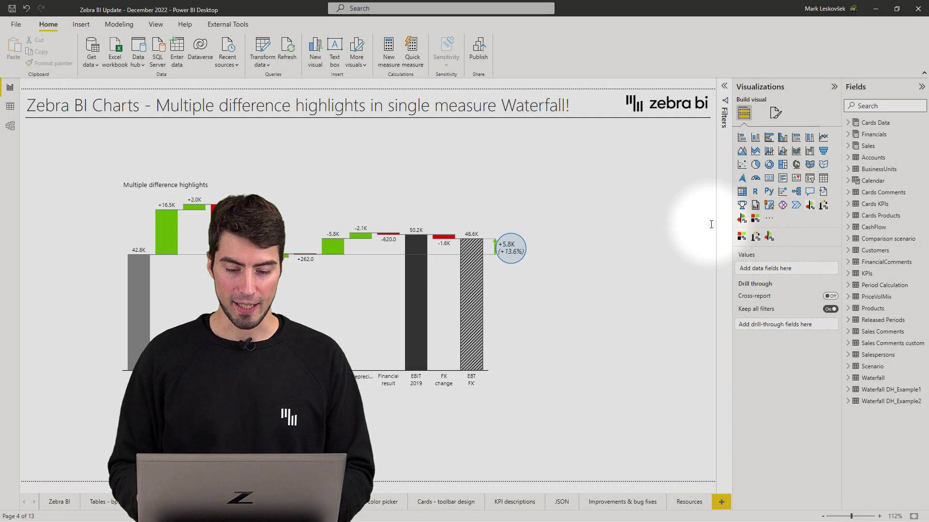
Turn on waterfall difference highlights for all subtotals, keeping the Circle highlight ellipse.
left_click(489, 201)
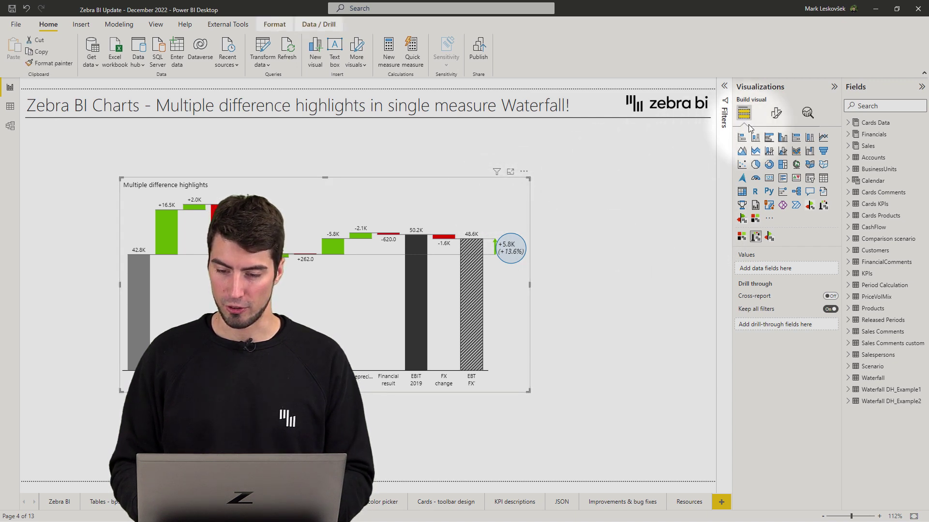
left_click(777, 115)
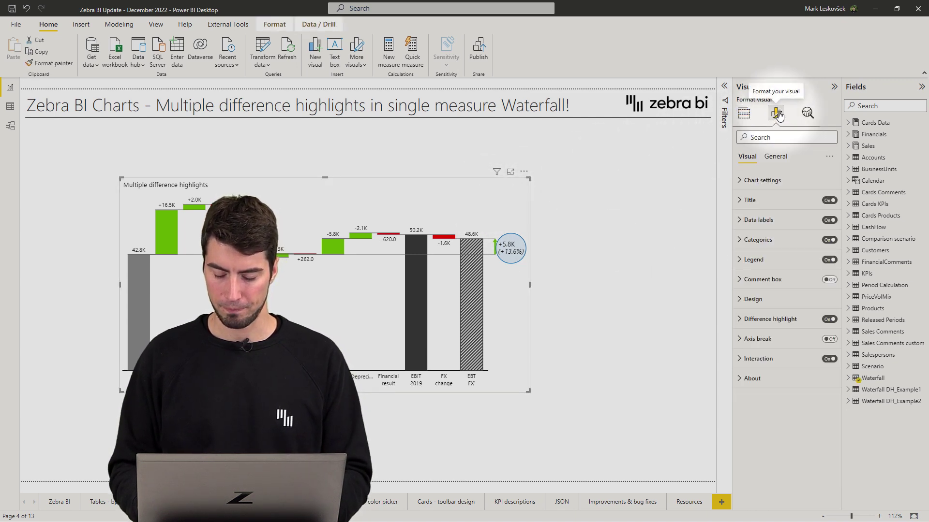
left_click(796, 319)
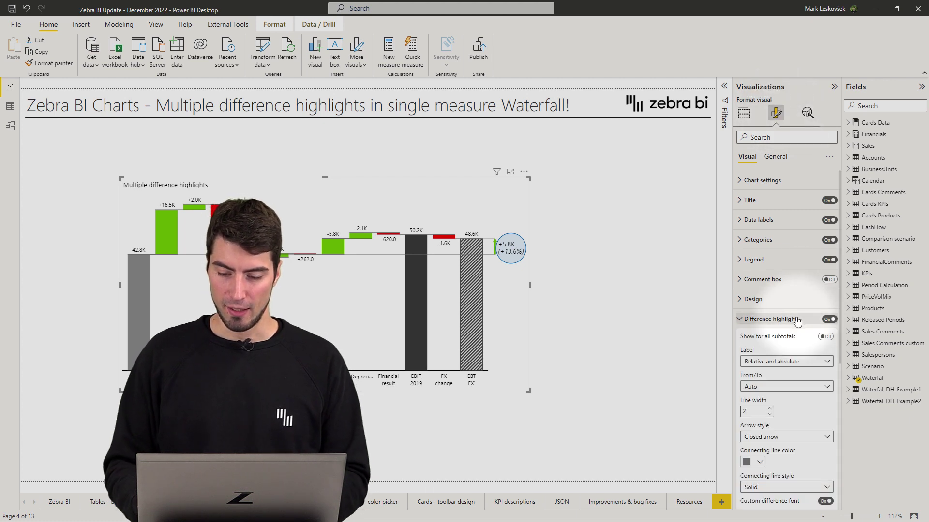
left_click(825, 337)
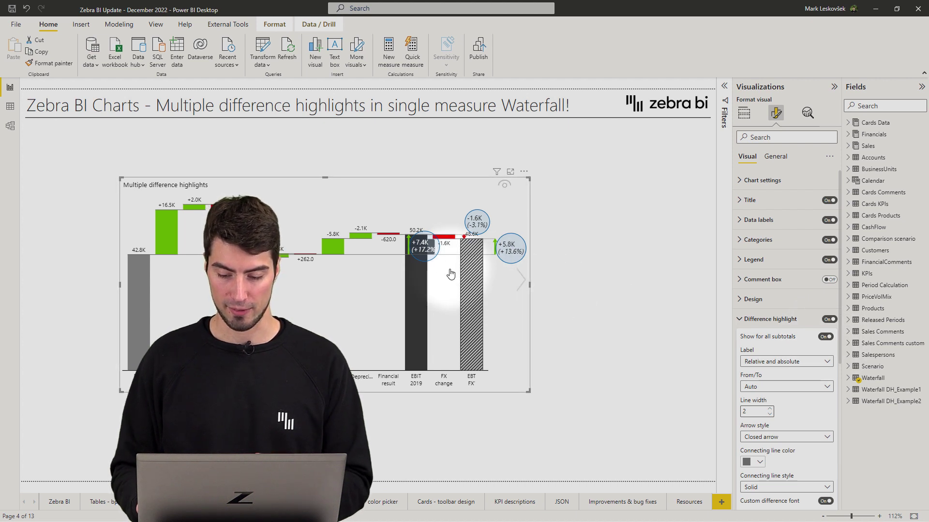
scroll(810, 408, "down", 5)
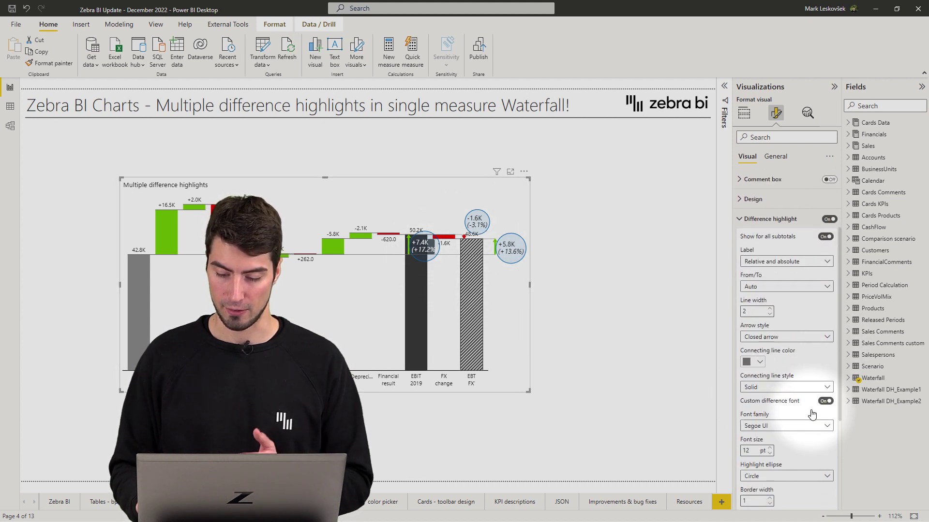
scroll(816, 420, "down", 3)
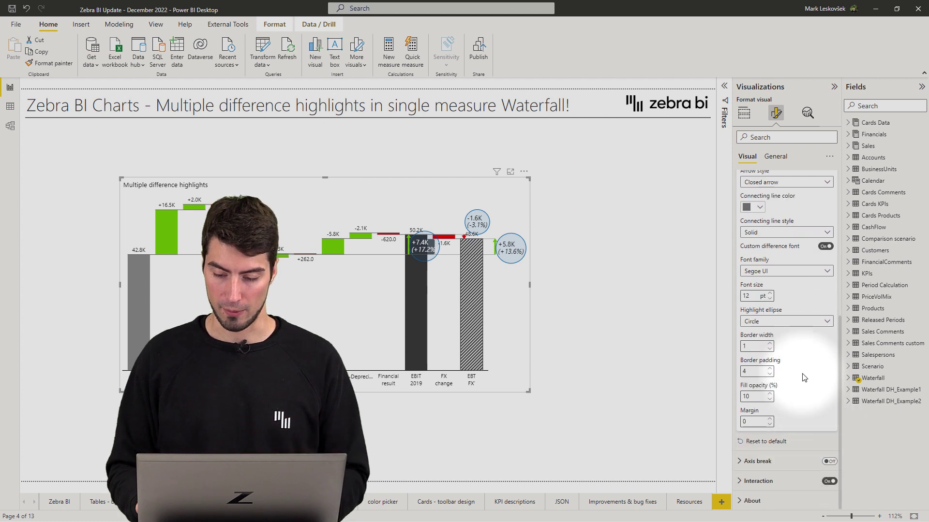
scroll(779, 347, "up", 2)
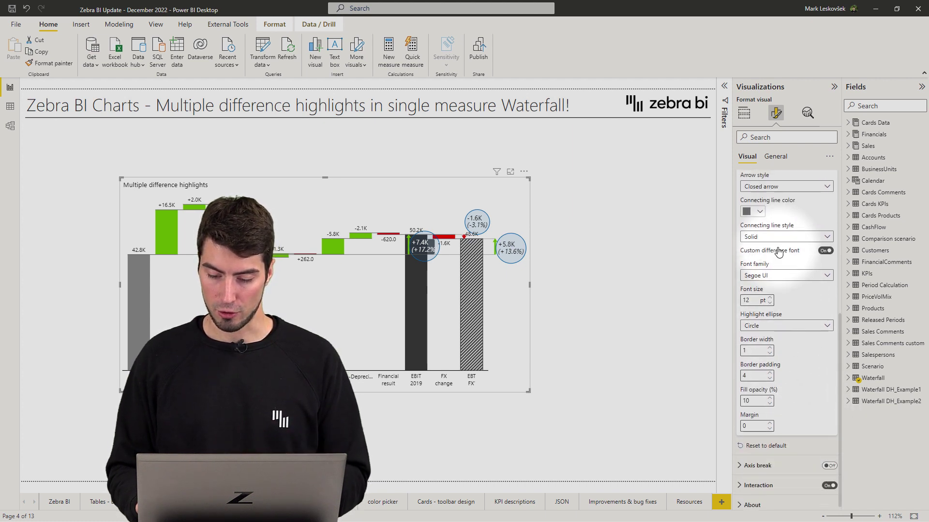
left_click(795, 373)
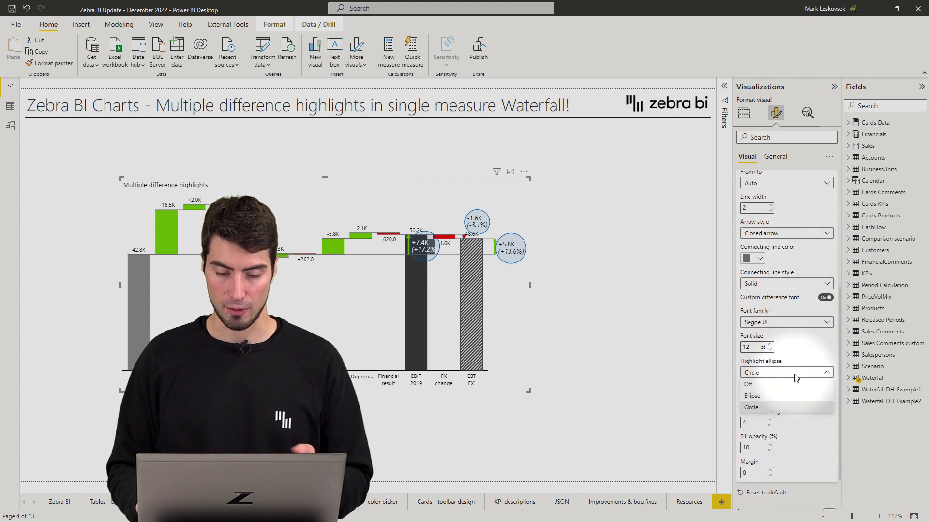
left_click(783, 407)
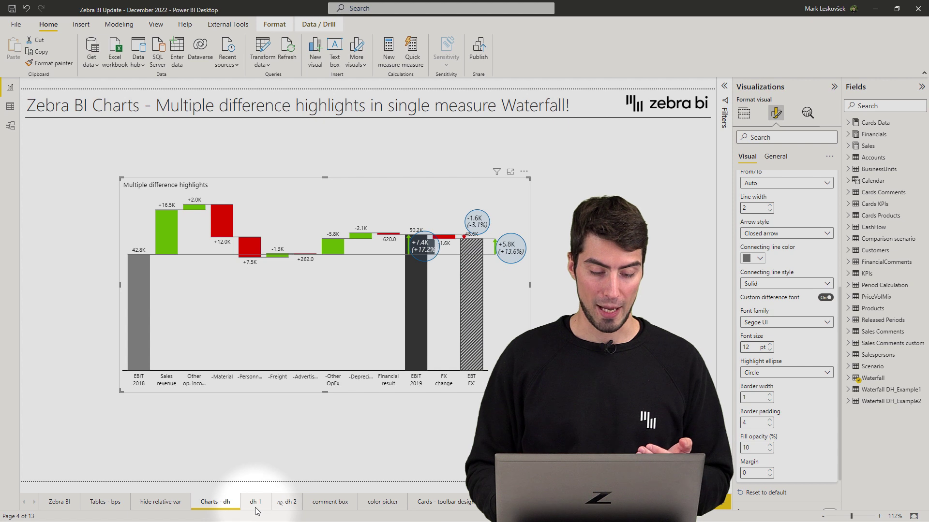
Go to the dh 1 report page.
left_click(255, 507)
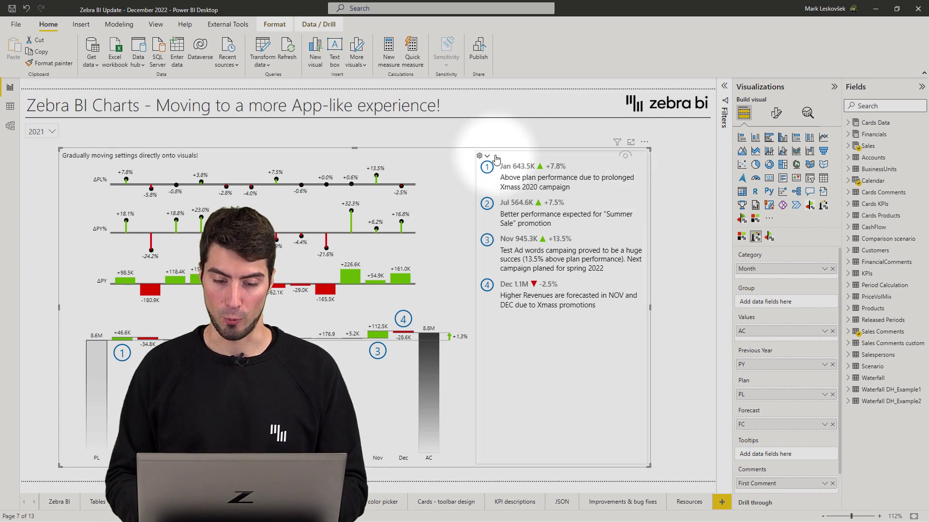
Set the gap between comments to 15 with shadow on, then go to the color picker page.
left_click(487, 158)
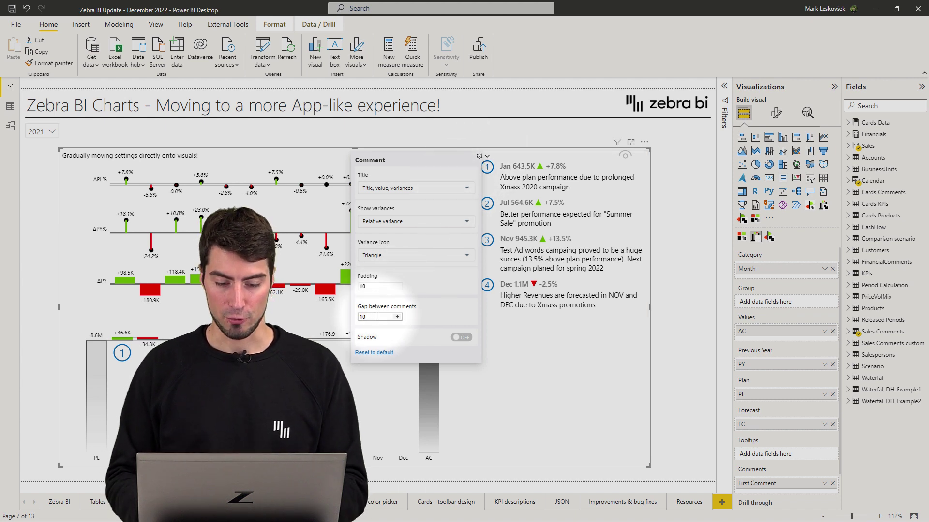
left_click(398, 315)
left_click(398, 315)
left_click(398, 315)
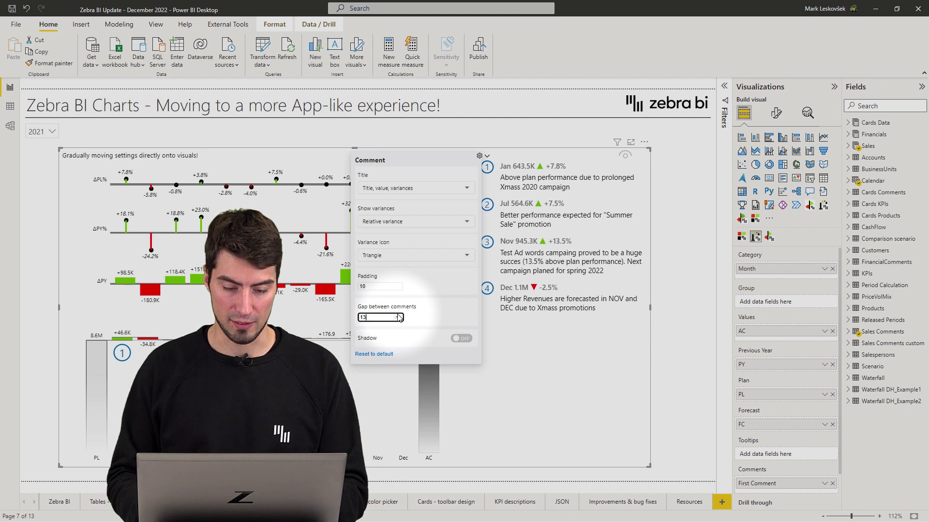
left_click(398, 314)
left_click(398, 315)
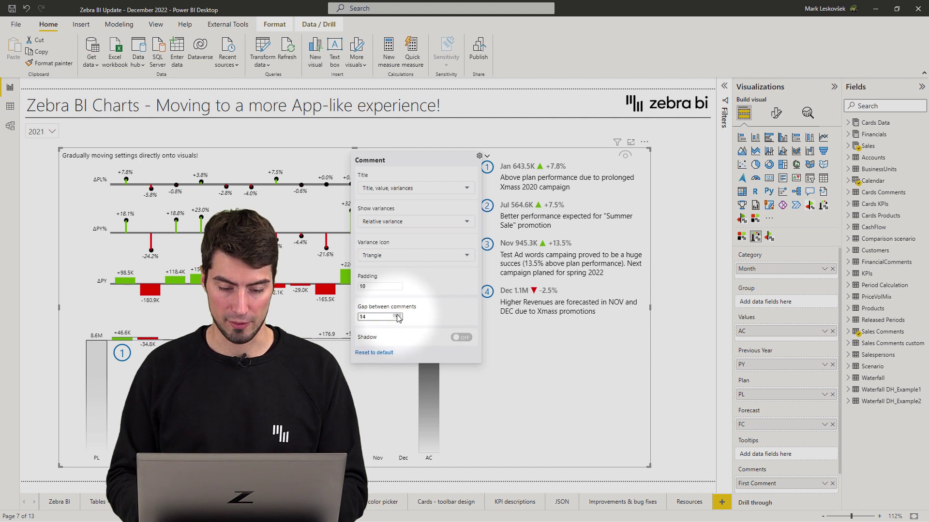
left_click(462, 339)
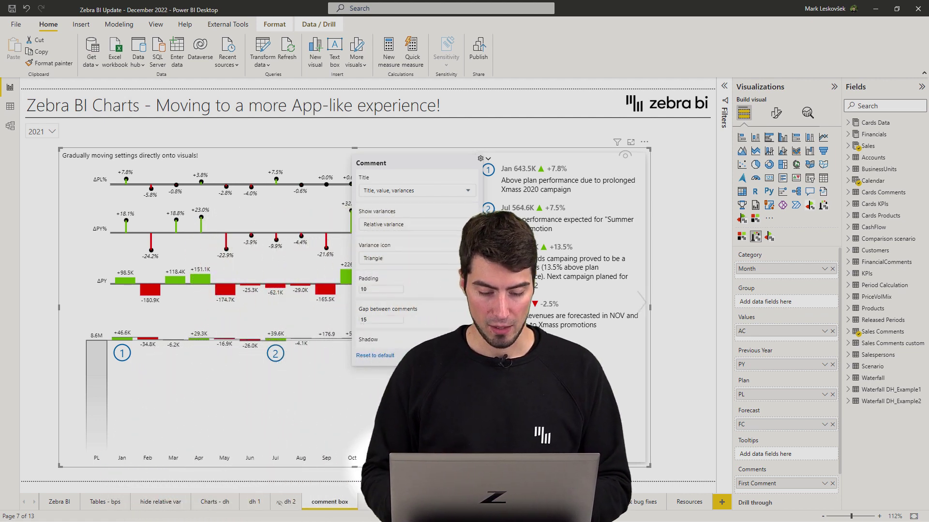
left_click(390, 501)
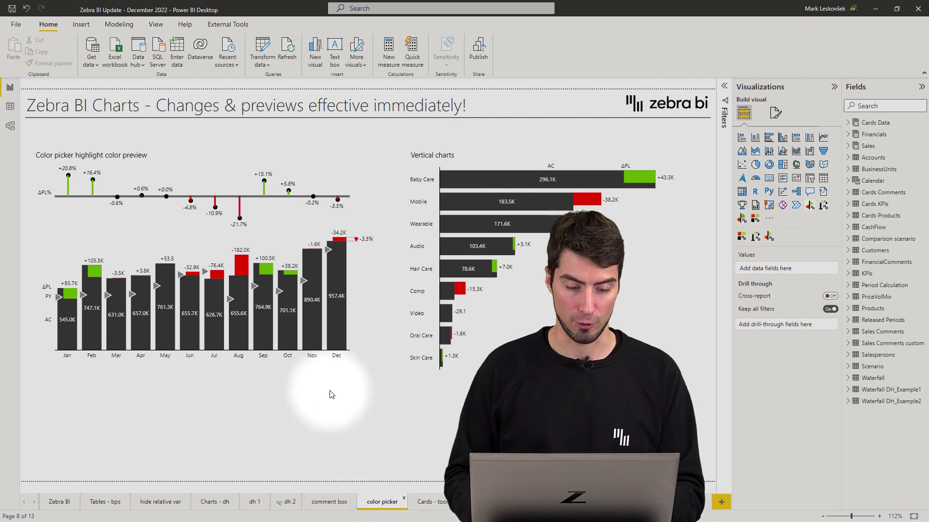
Highlight the Aug column in a custom lighter blue and save the colour.
left_click(238, 357)
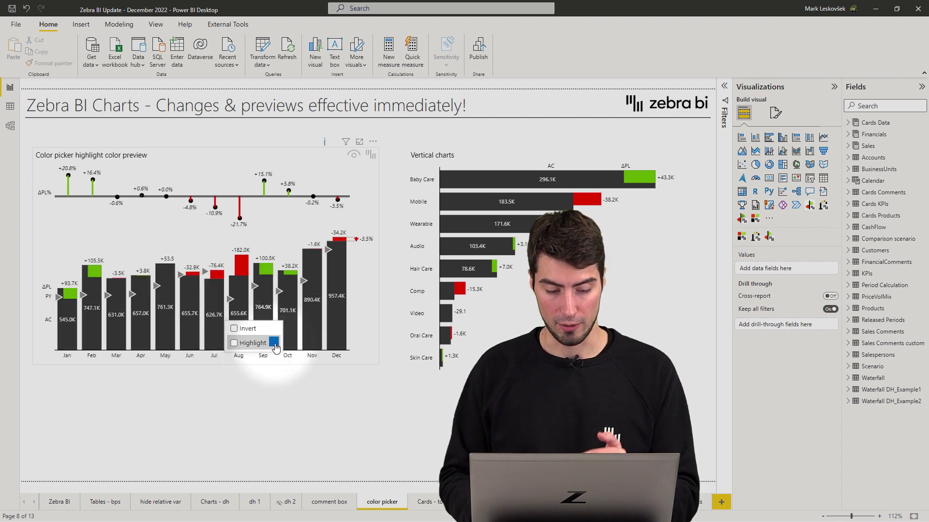
left_click(273, 342)
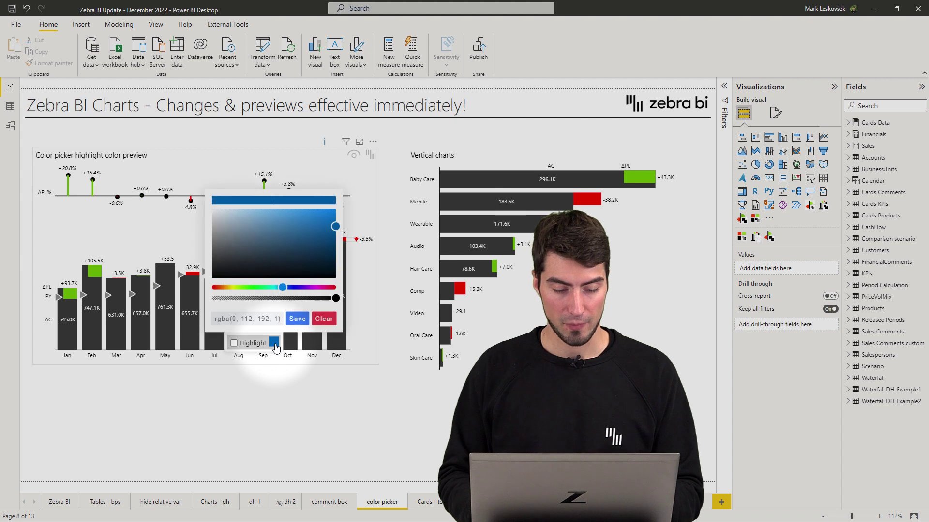
left_click(324, 240)
mouse_move(323, 240)
left_mouse_down()
mouse_move(317, 224)
mouse_move(301, 223)
mouse_move(315, 241)
mouse_move(318, 224)
left_mouse_up()
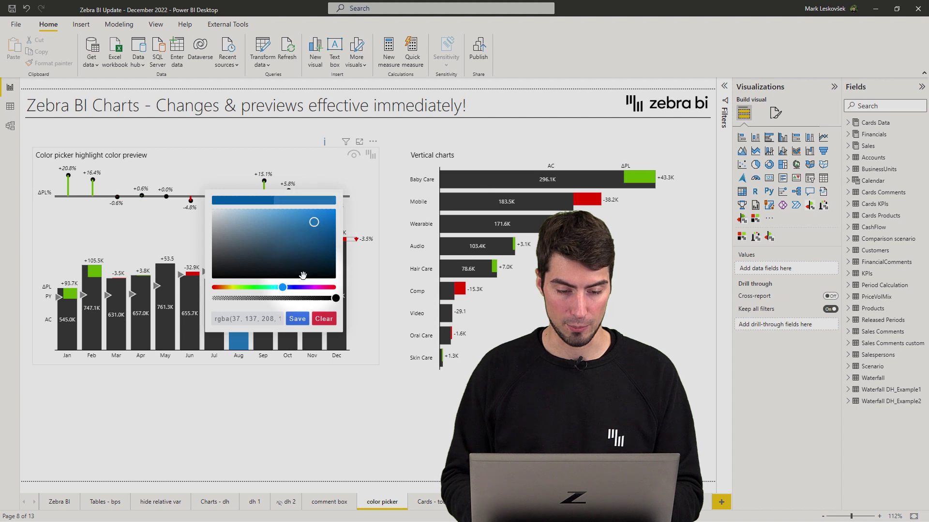
left_click(303, 320)
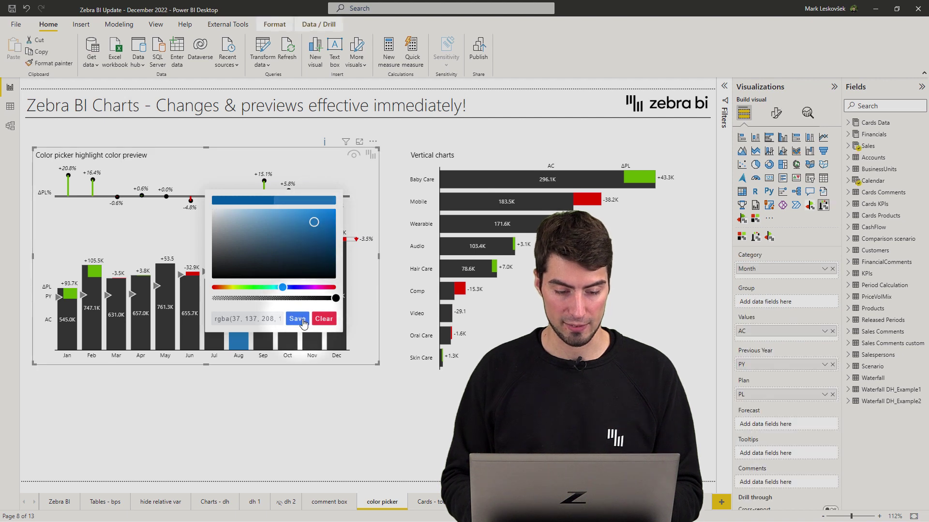
Highlight the Mobile bar in Vertical charts with a new blue shade and save it.
left_click(423, 208)
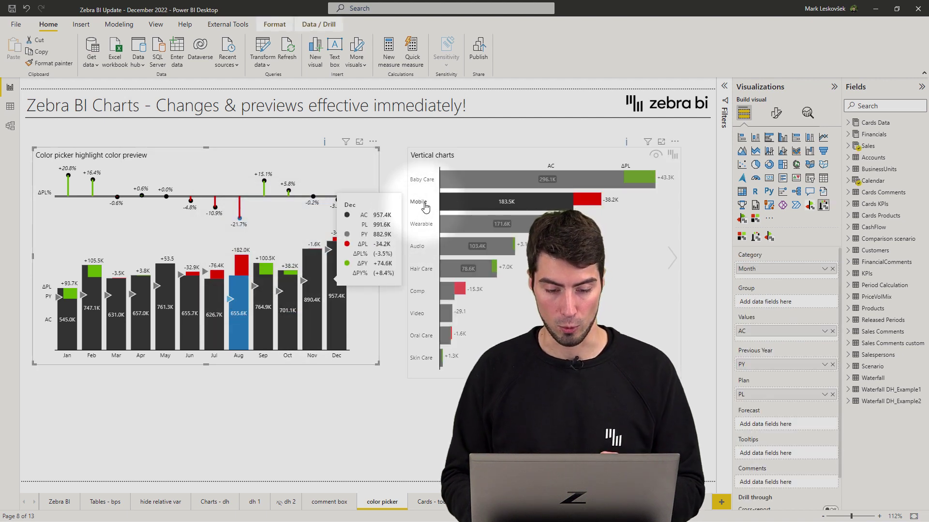
right_click(424, 206)
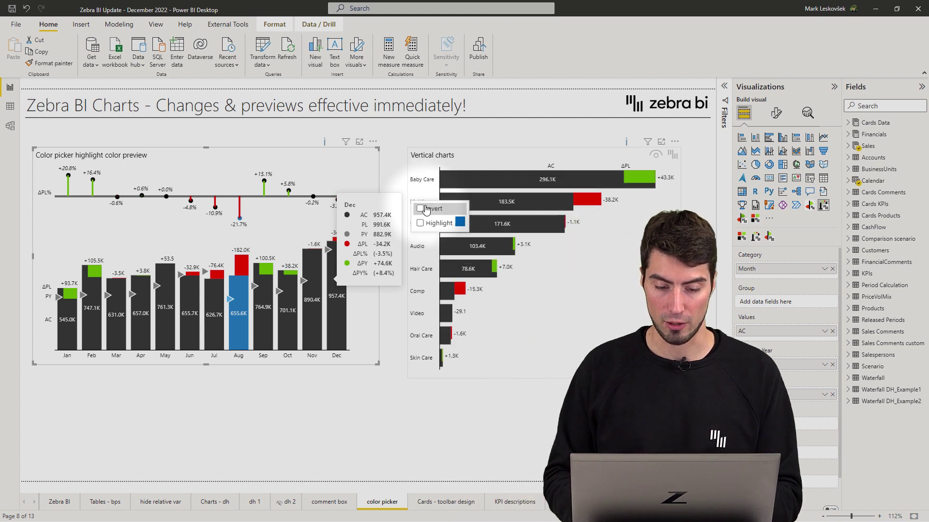
left_click(459, 221)
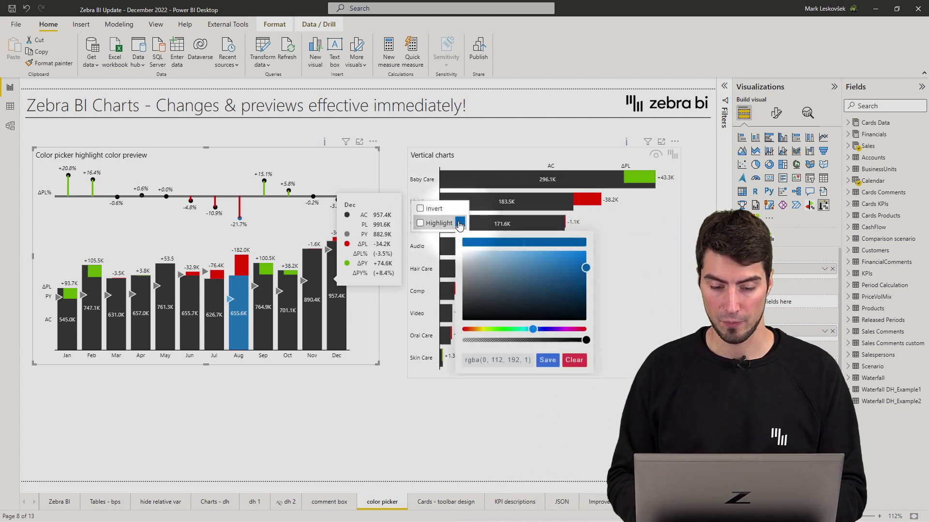
left_click_drag(570, 268, 573, 270)
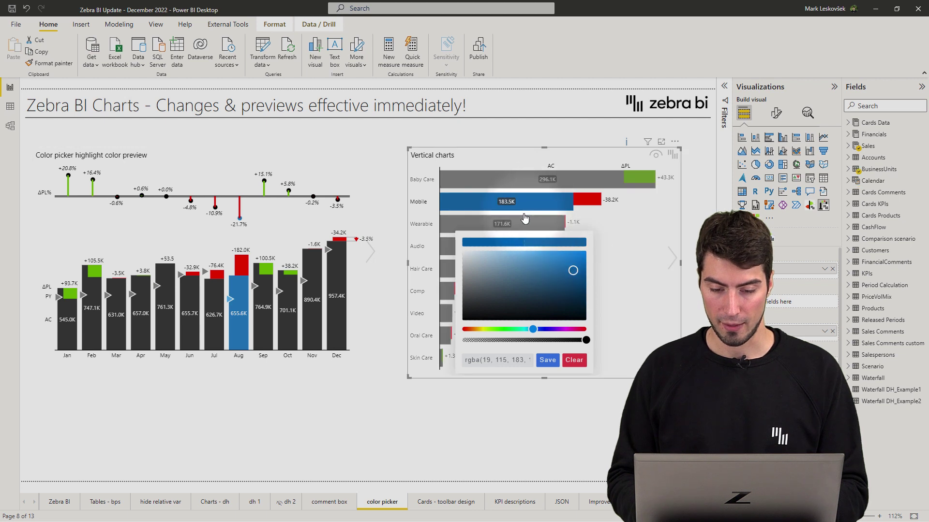
left_click(553, 361)
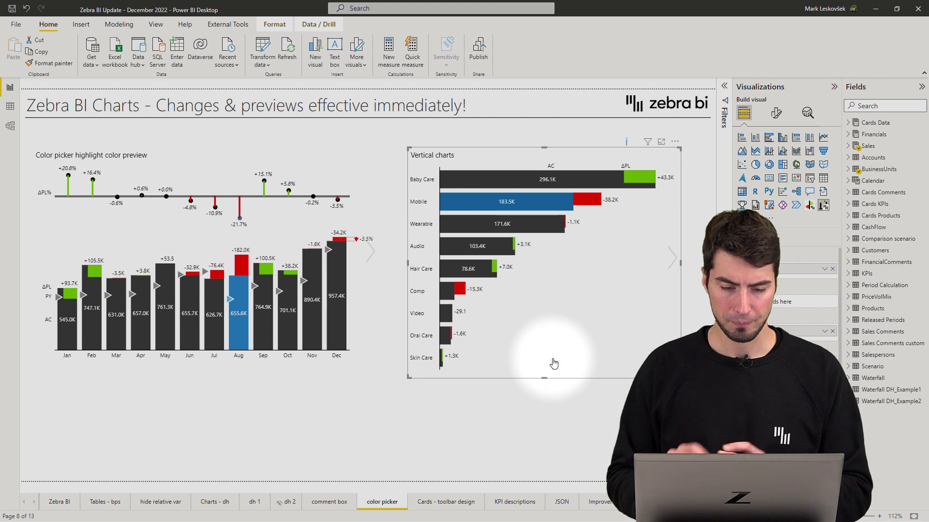
On the Cards - toolbar design page, open the KPI cards' Fonts and Design toolbar dropdowns.
left_click(461, 502)
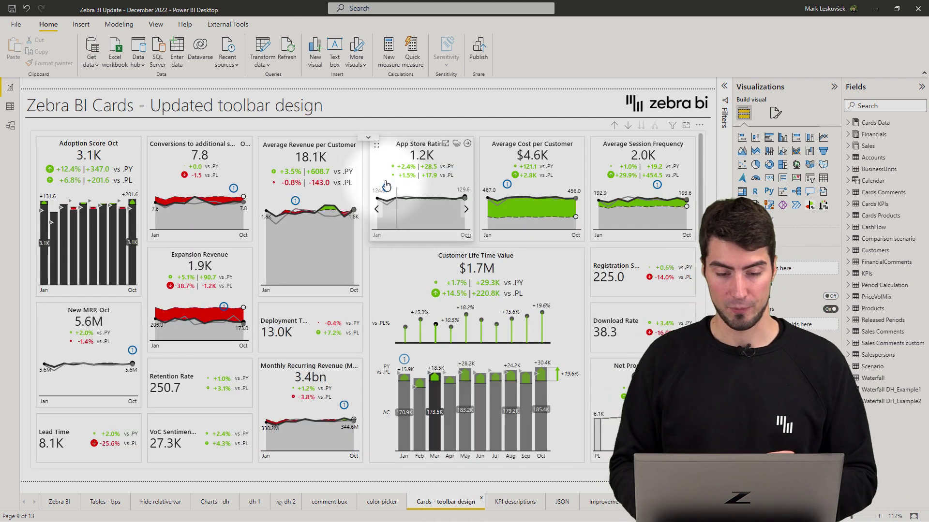
mouse_move(374, 143)
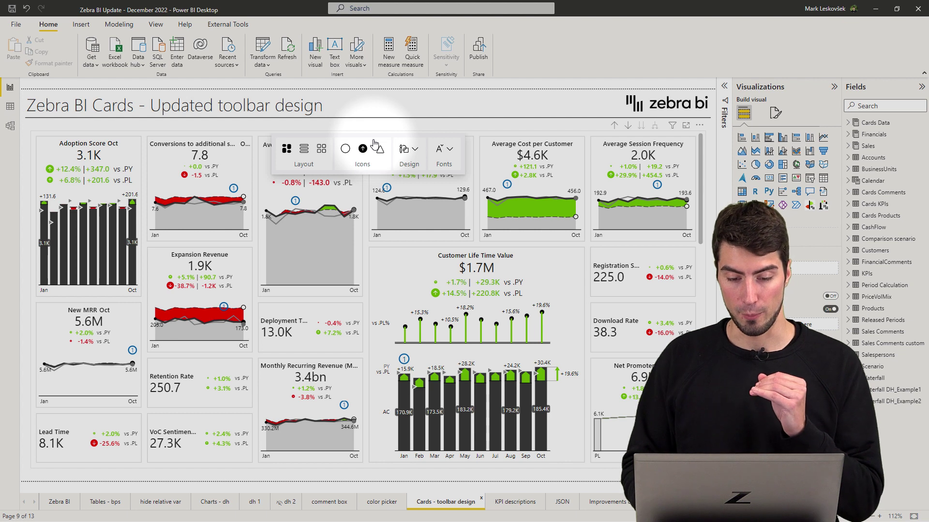
left_click(443, 152)
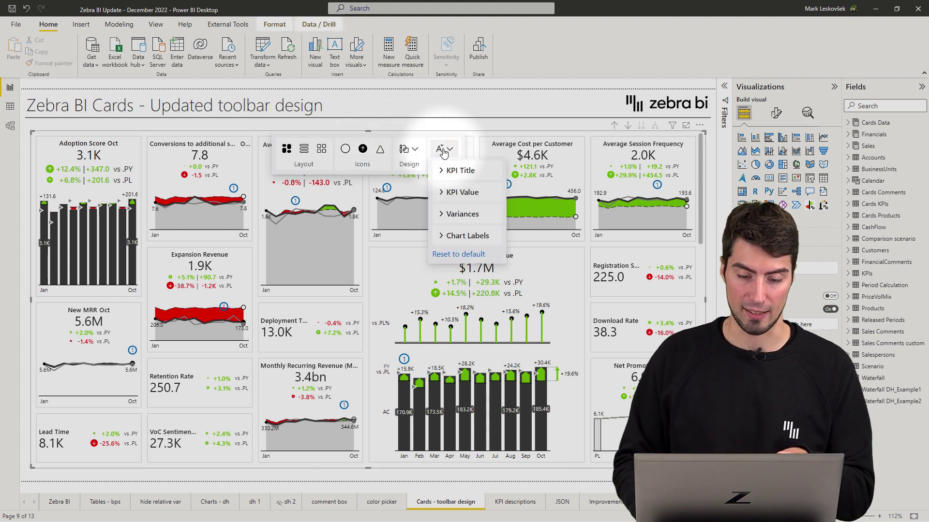
left_click(420, 153)
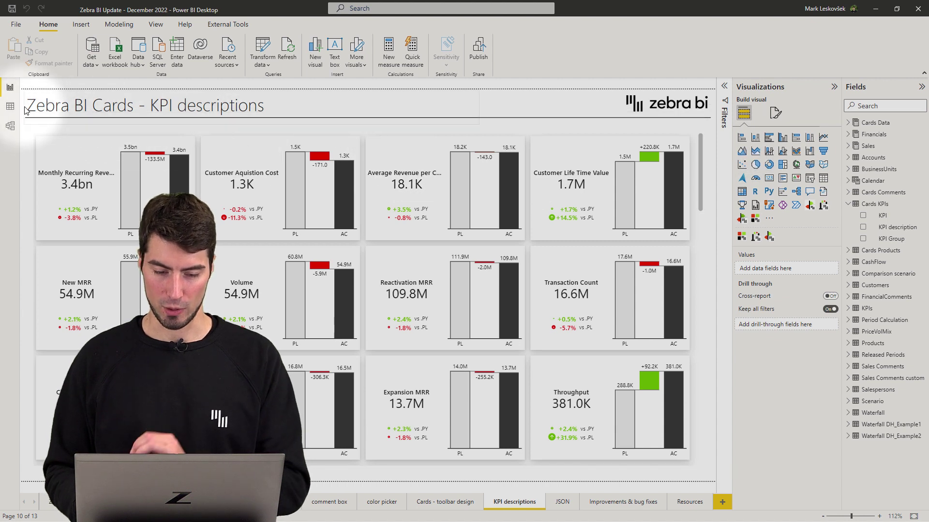
left_click(10, 107)
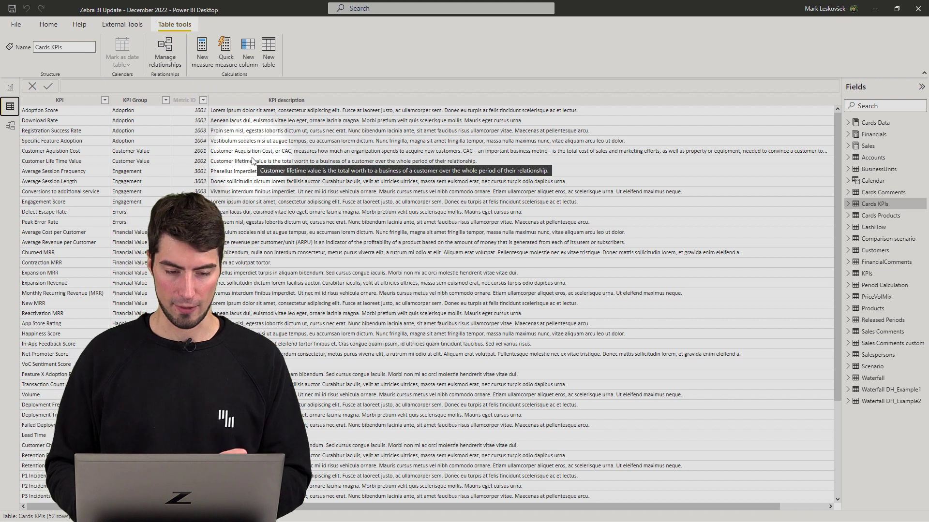
left_click(4, 93)
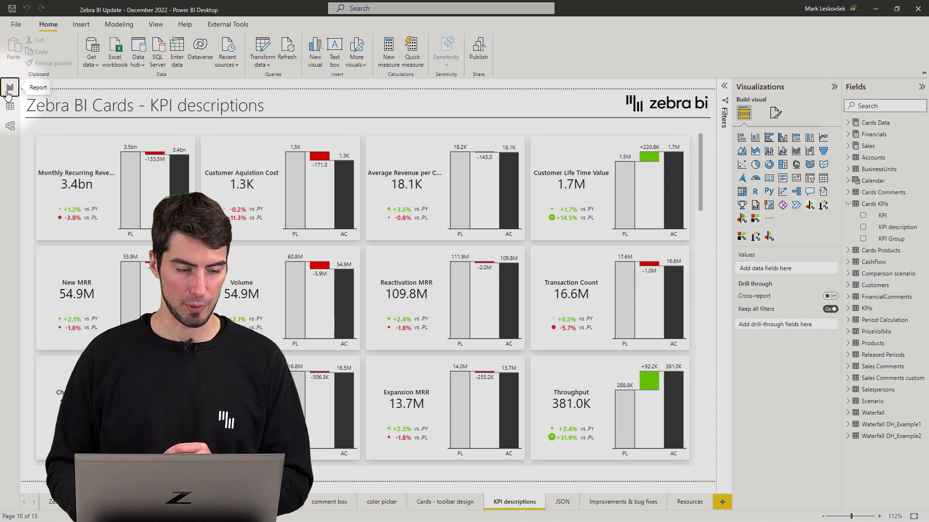
Put the KPI description field into the cards' KPI Definitions well.
left_click(580, 140)
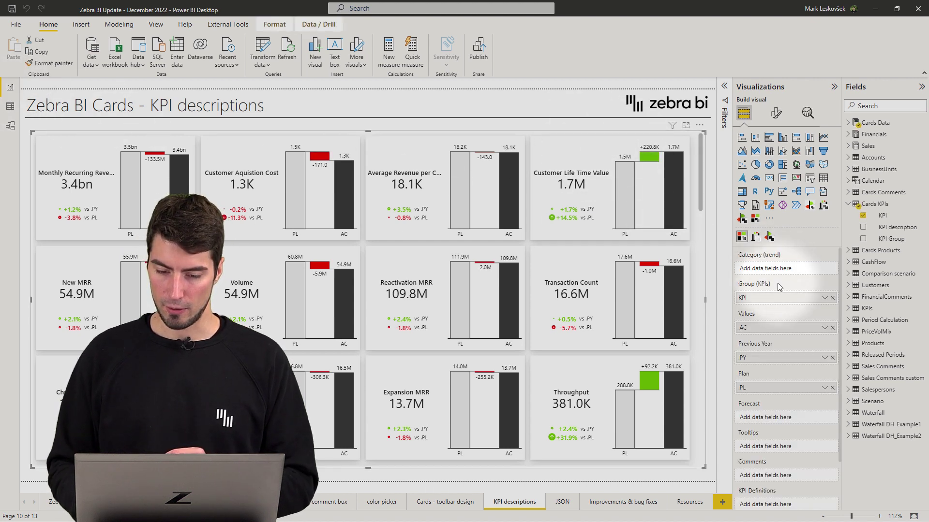
scroll(772, 303, "down", 1)
scroll(774, 310, "down", 1)
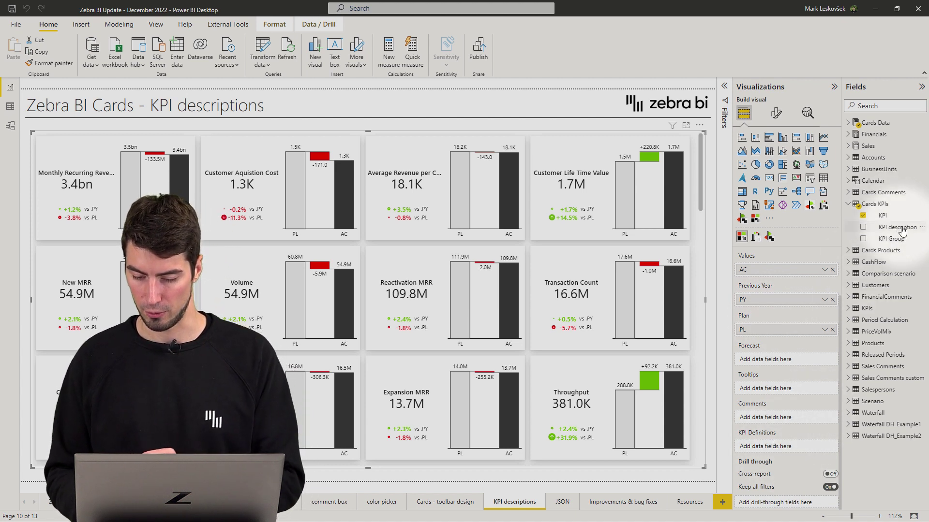
left_click_drag(902, 232, 775, 450)
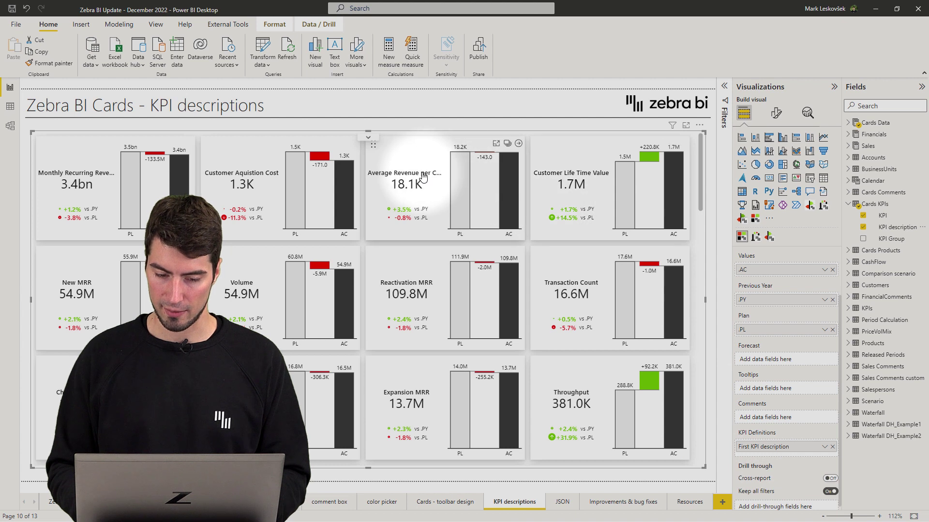
mouse_move(421, 177)
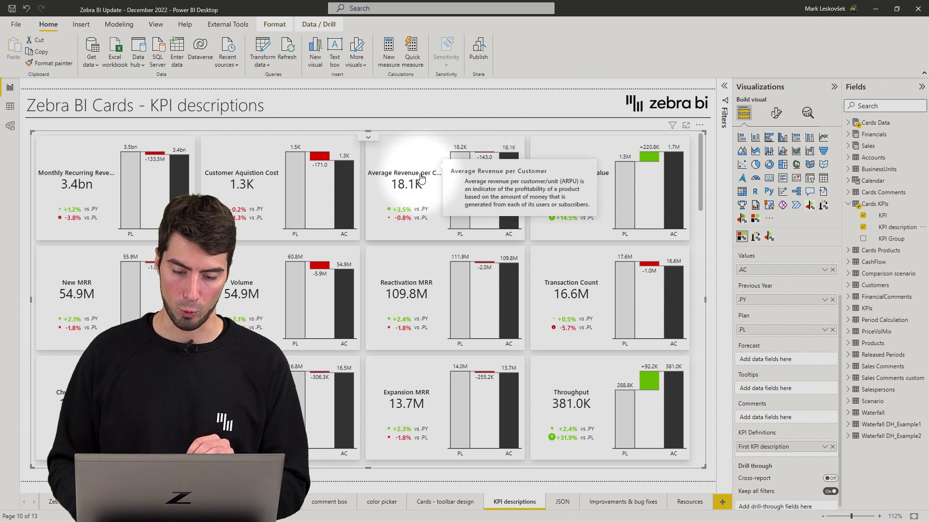
mouse_move(270, 178)
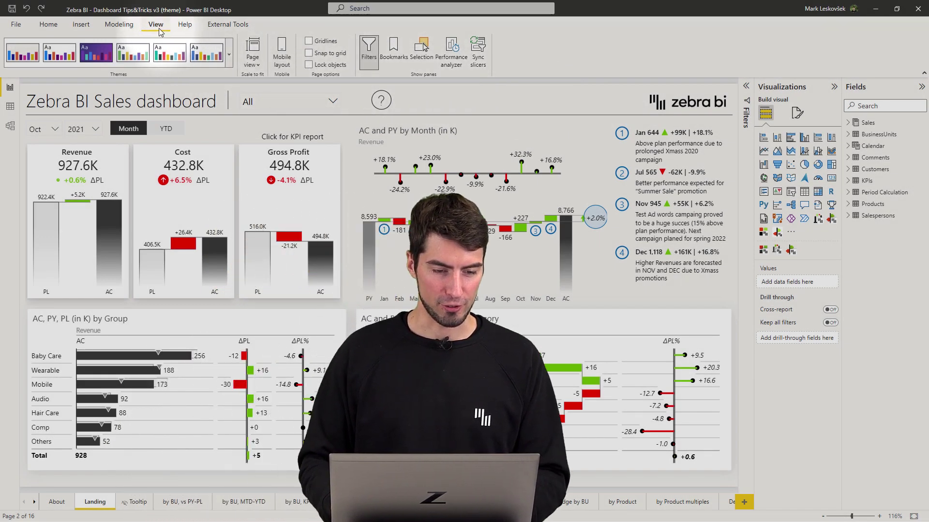
Import and apply the Theme_example_with_Cards JSON theme via Browse for themes.
left_click(229, 55)
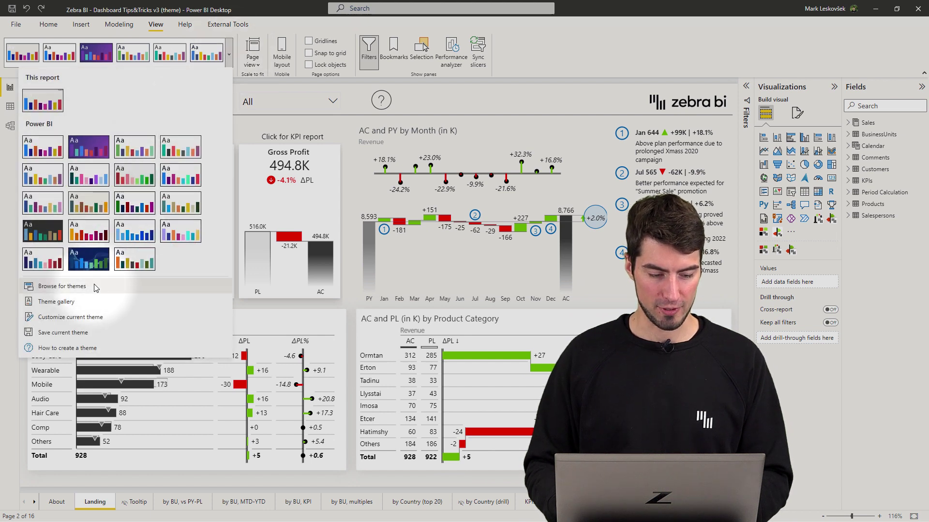
left_click(62, 286)
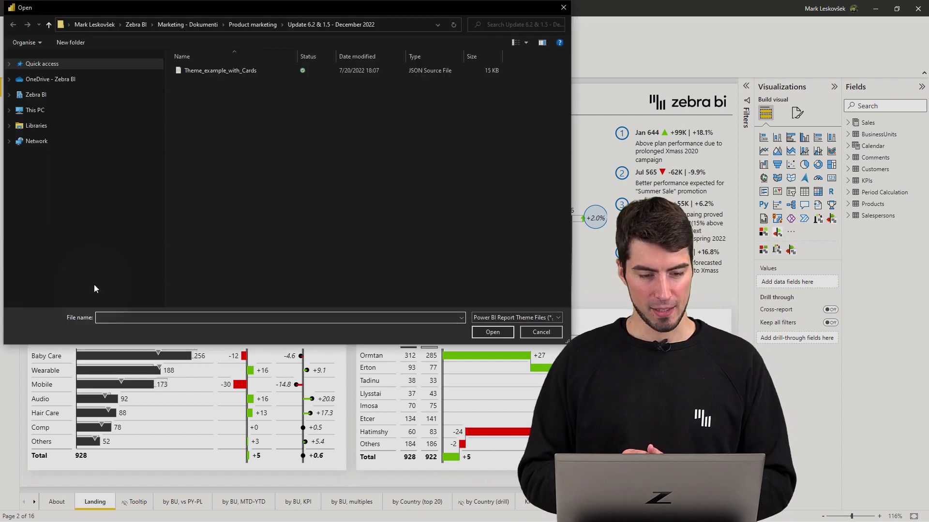
left_click(251, 72)
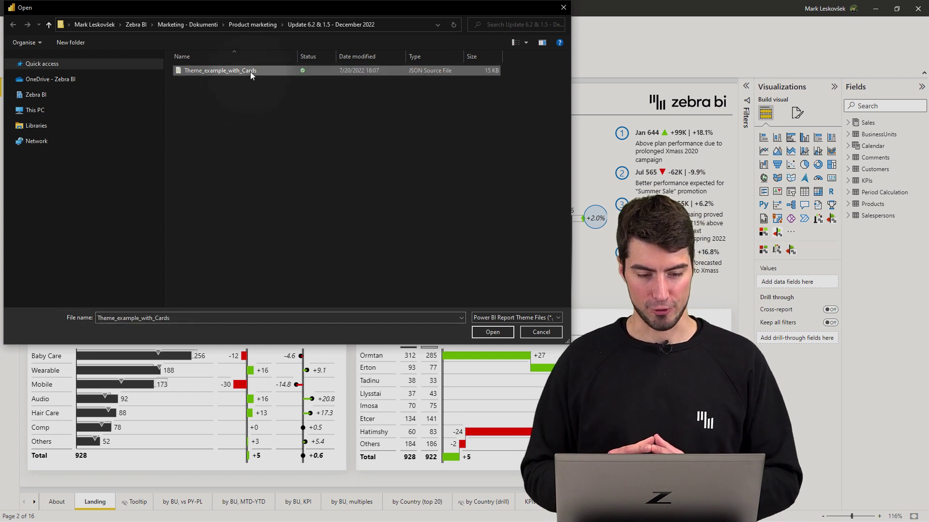
left_click(499, 333)
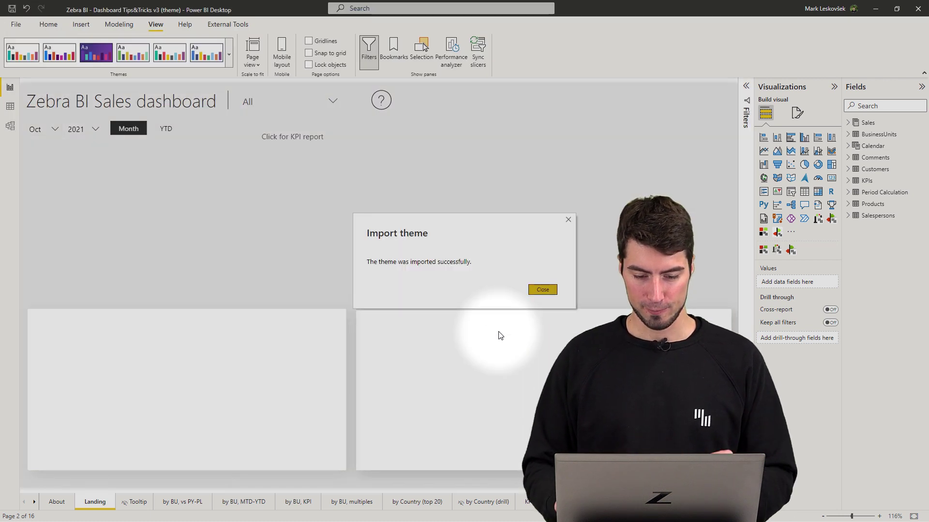
left_click(542, 289)
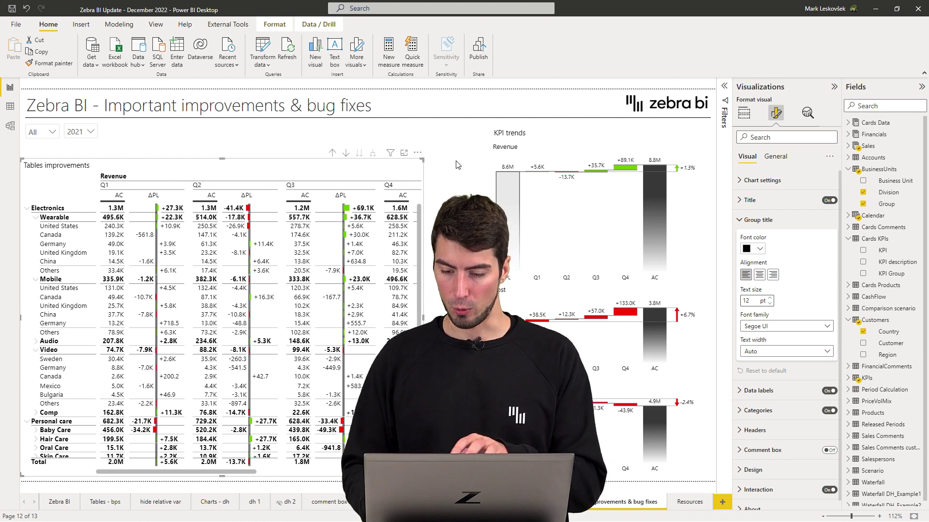
Make group titles steel blue at 13 pt and collapse quarters into Revenue, Cost, Gross Profit.
left_click(761, 249)
left_click(847, 344)
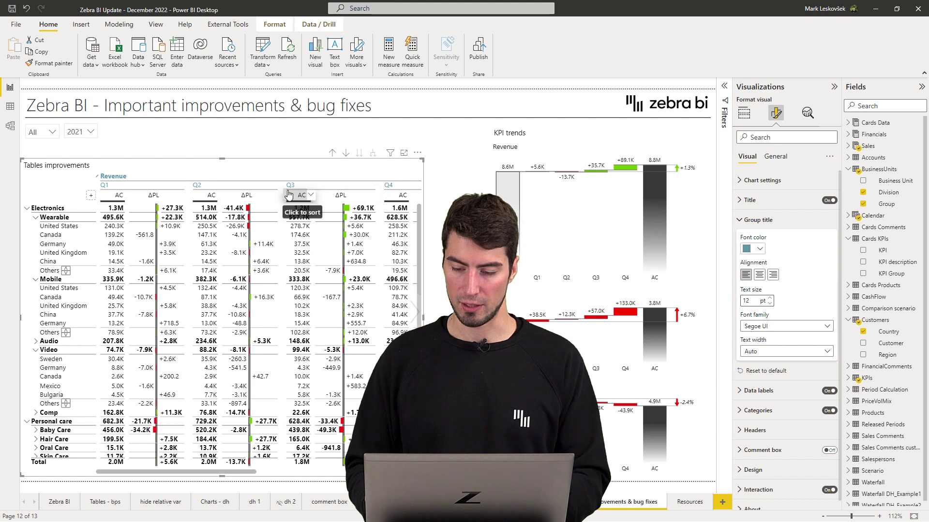
left_click(769, 299)
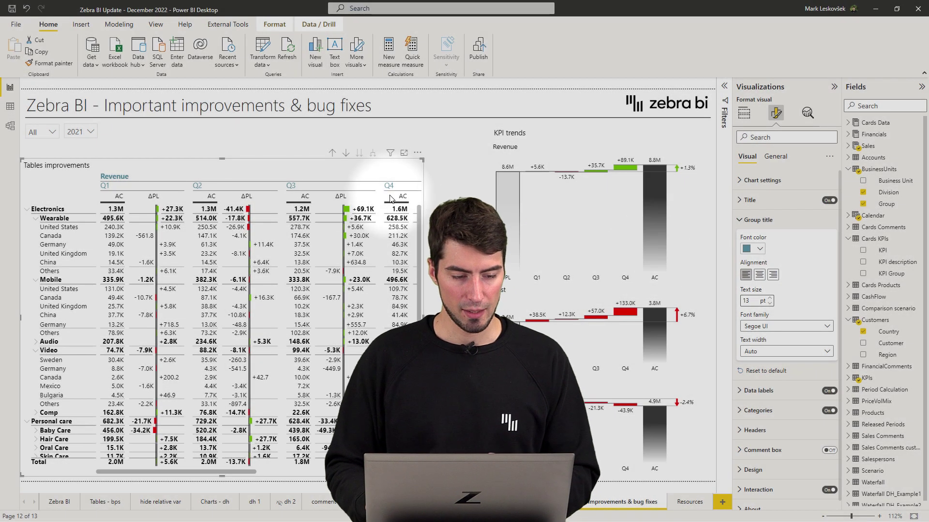
left_click(98, 177)
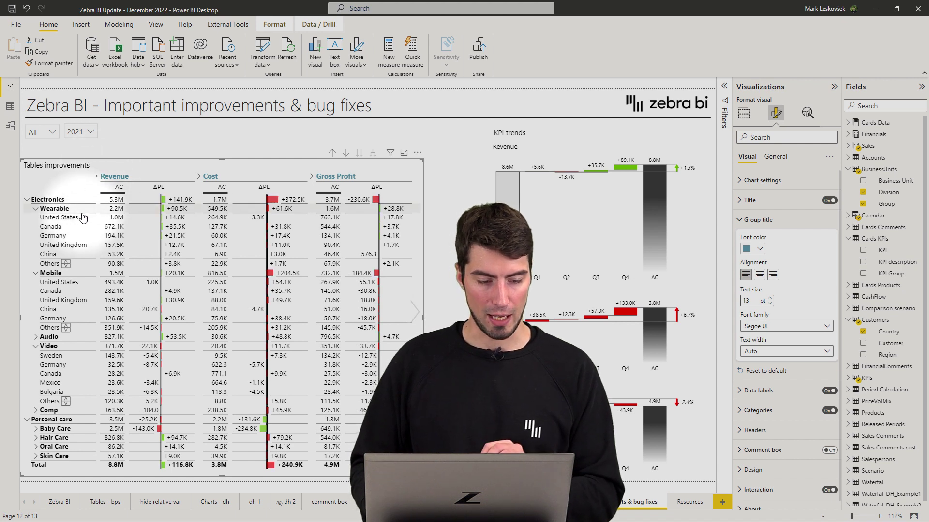
Cross-filter KPI trends to Wearable, moving from Revenue and Cost to Gross Profit.
left_click(54, 209)
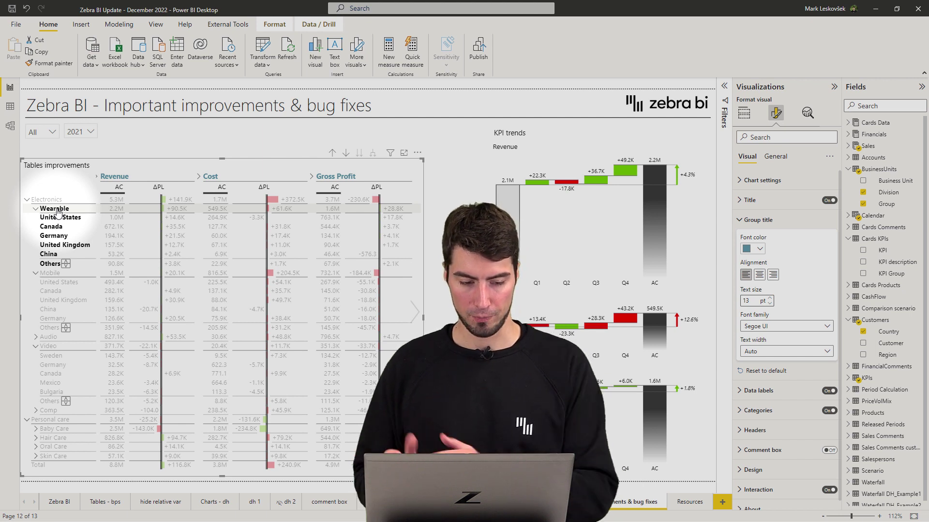
left_click(121, 213)
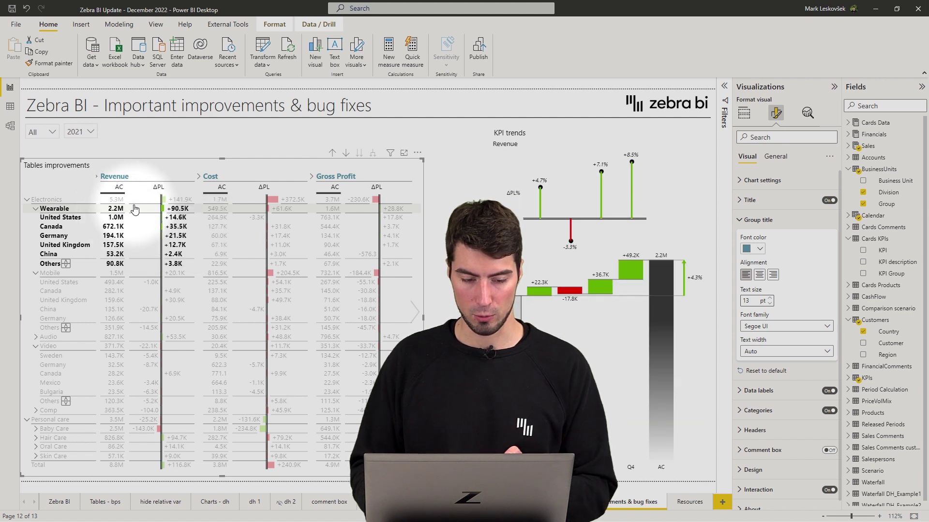
left_click(215, 213)
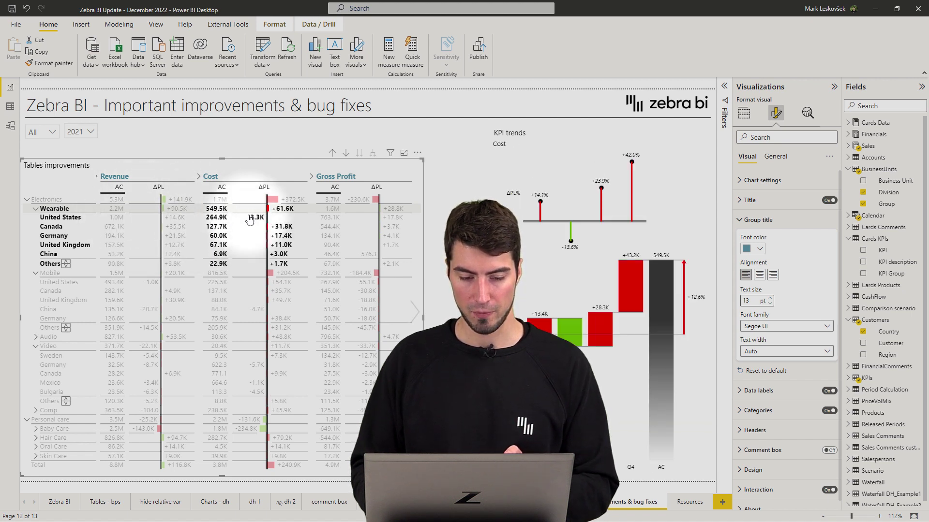
left_click(333, 215)
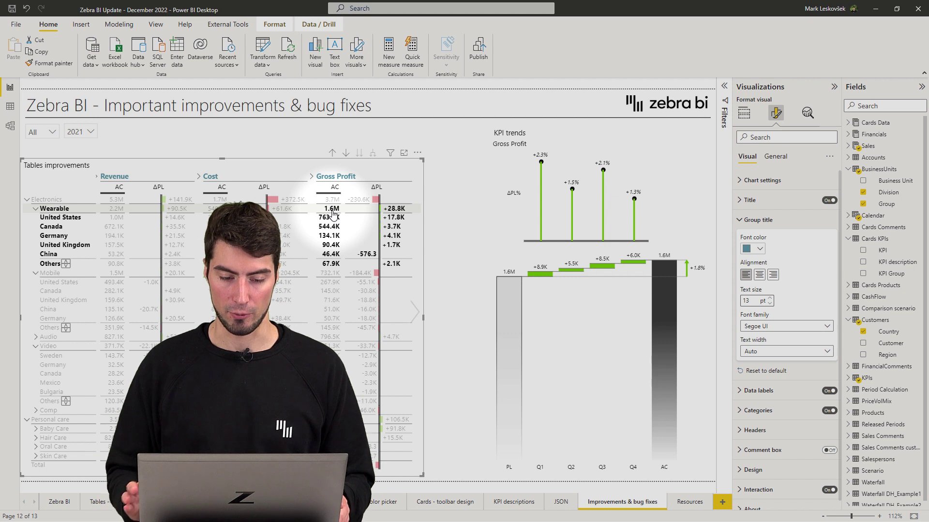
Deselect the Wearable Gross Profit cell so Revenue, Cost and all countries reappear.
left_click(333, 214)
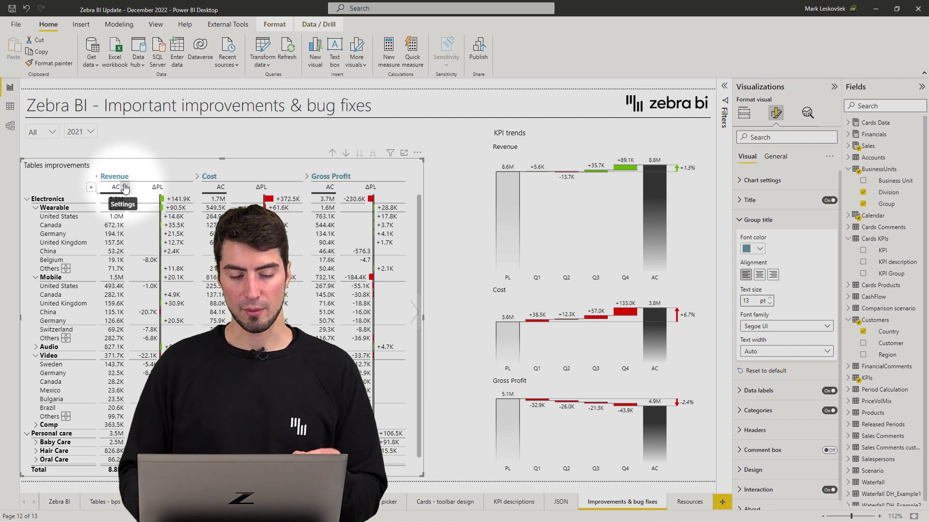
Rename the AC columns to 'Actual' and change the table title to 'Tables improvements sec'.
left_click(125, 188)
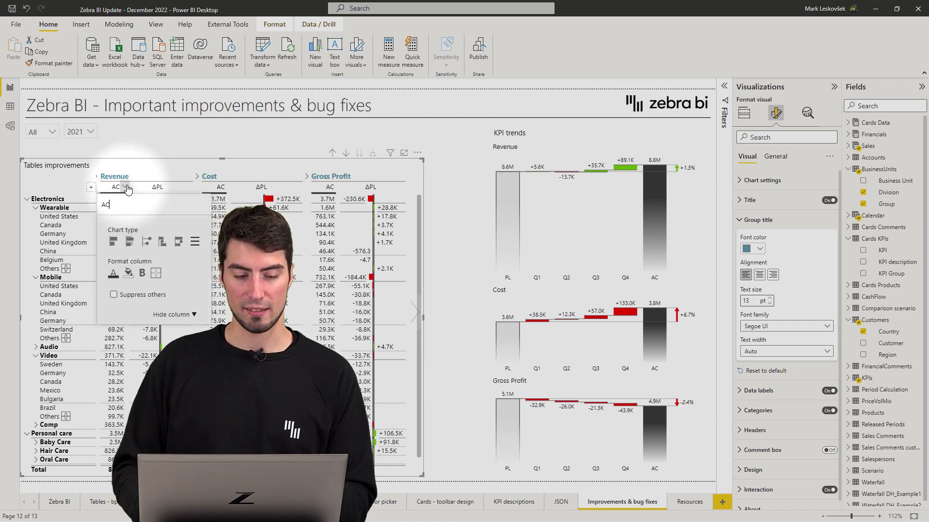
key("BackSpace")
type("ctual")
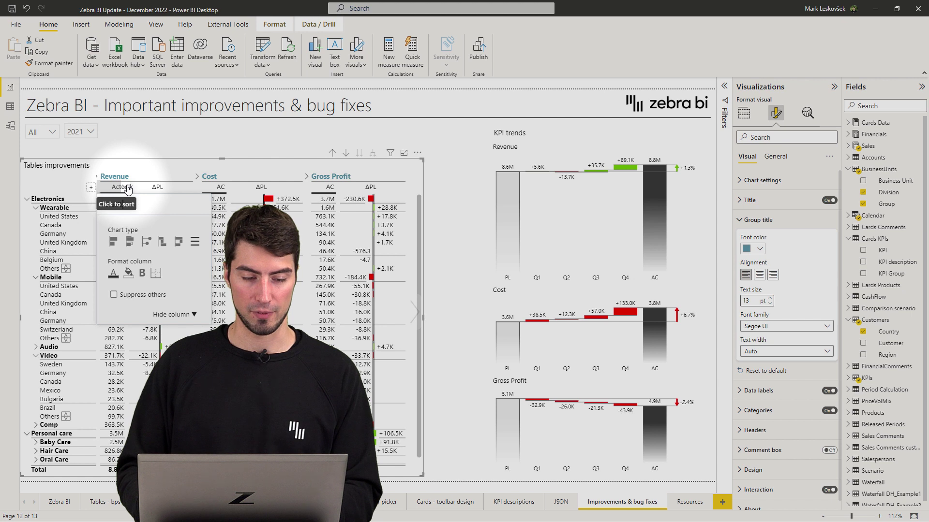
type("l")
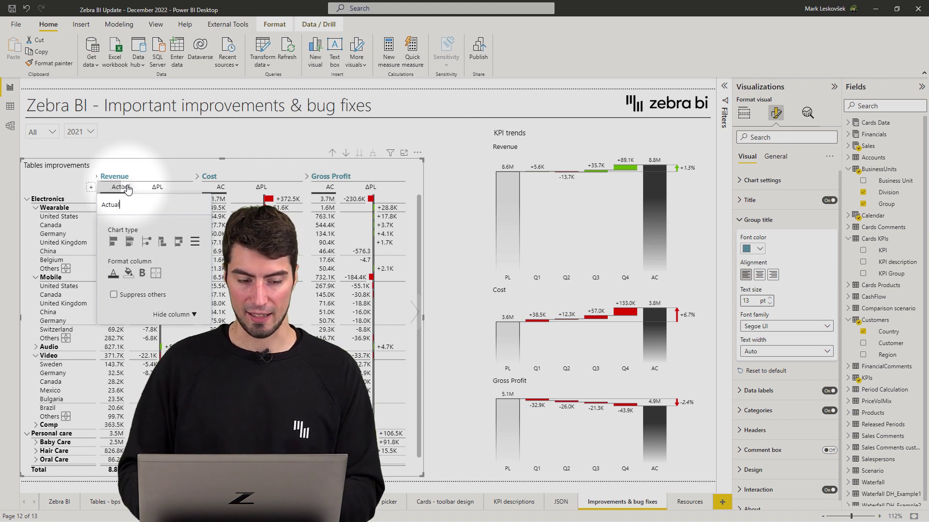
key("Return")
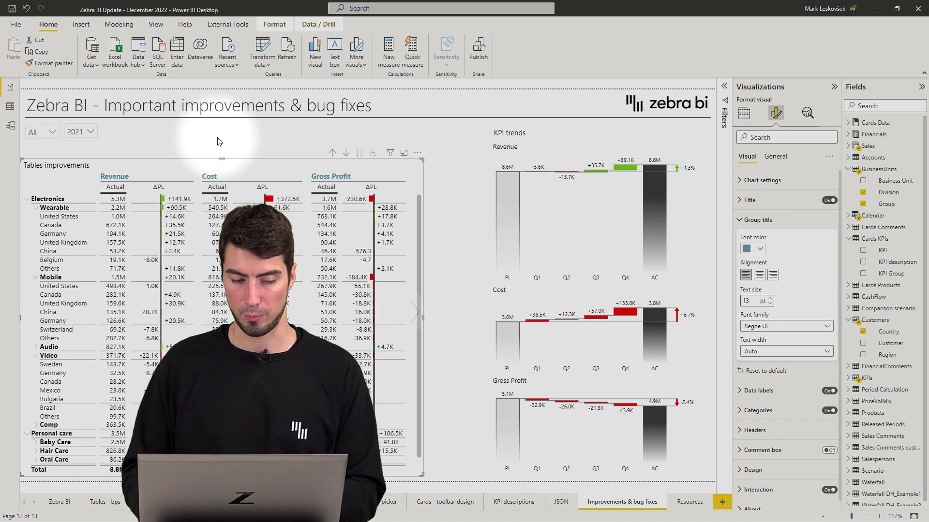
left_click(96, 167)
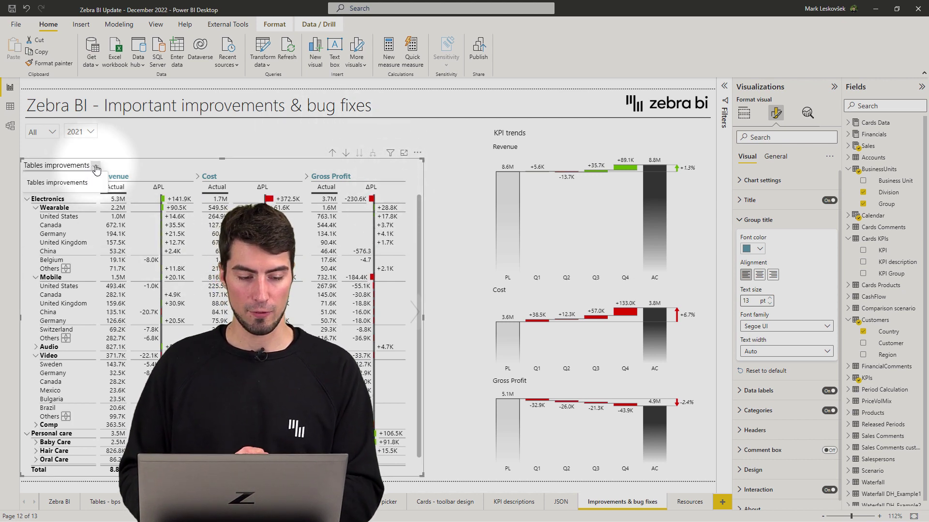
type("se")
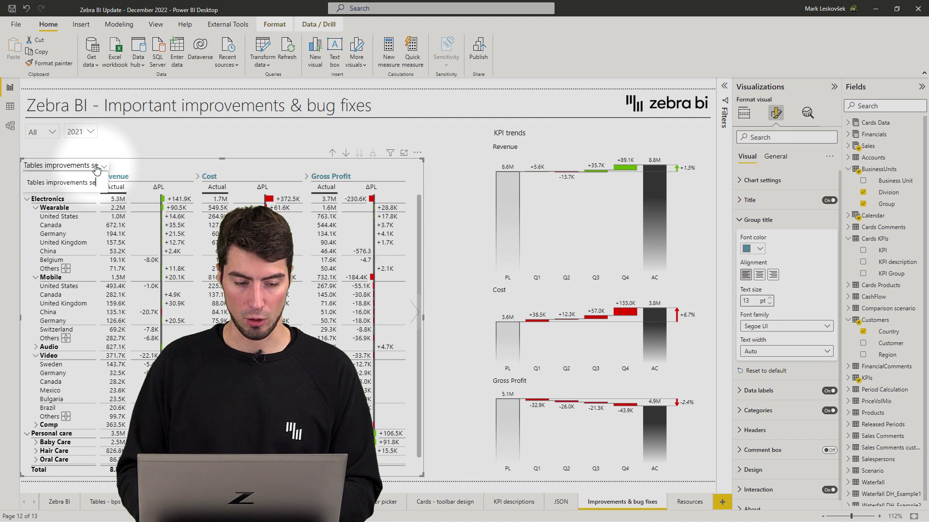
type("c")
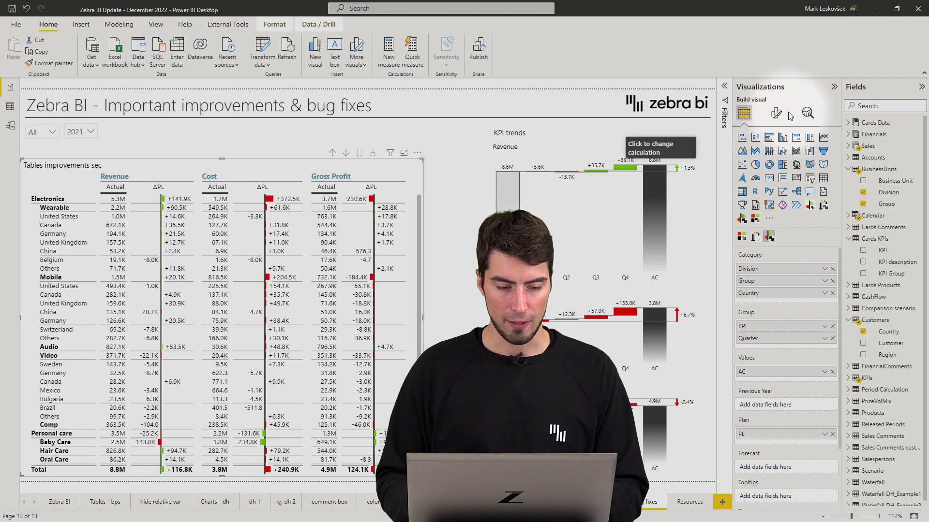
Switch Sorting off under Interaction in the table's Format visual settings.
left_click(776, 115)
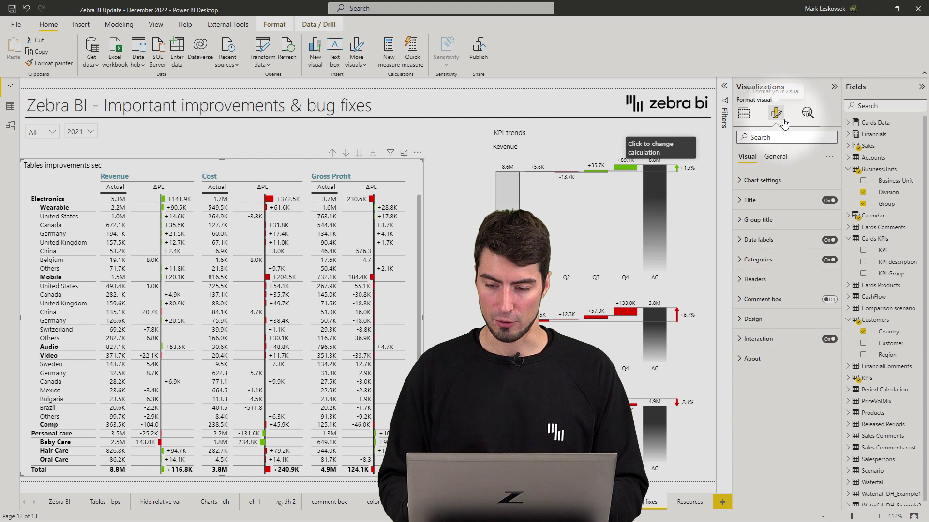
left_click(757, 341)
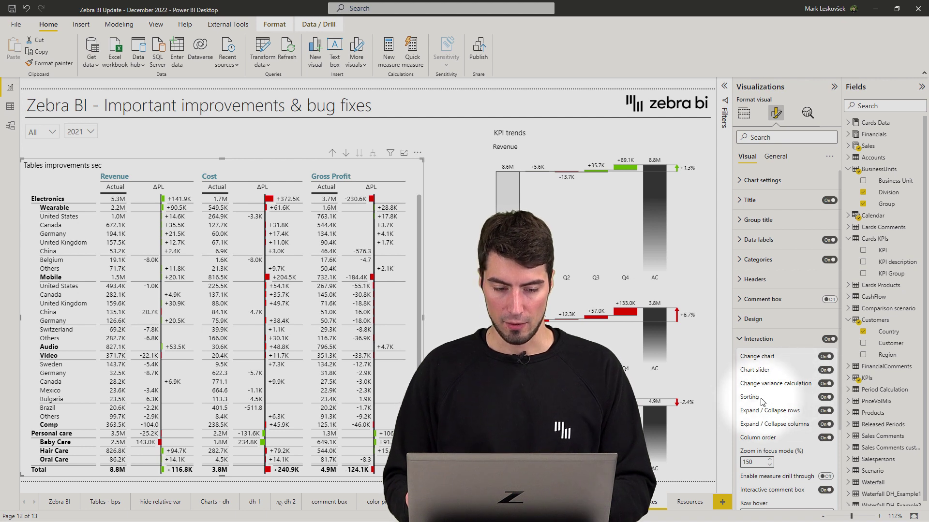
left_click(825, 399)
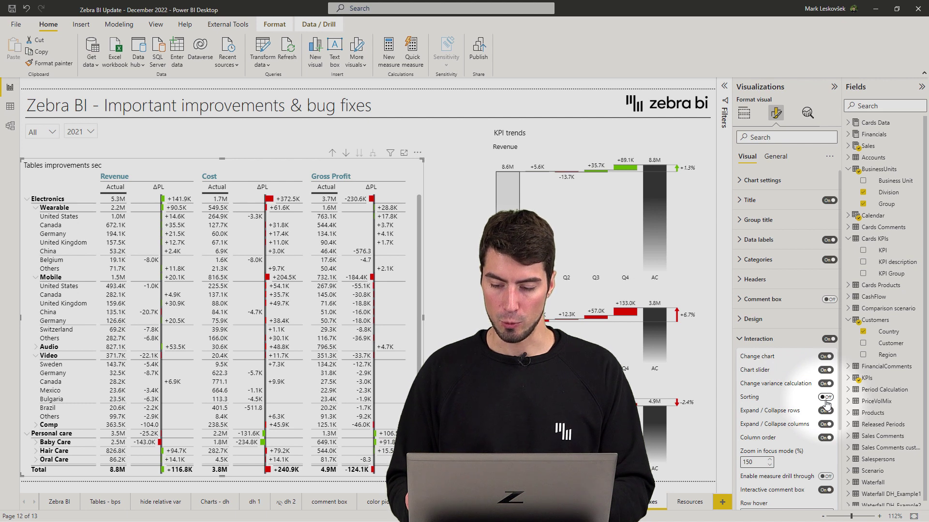